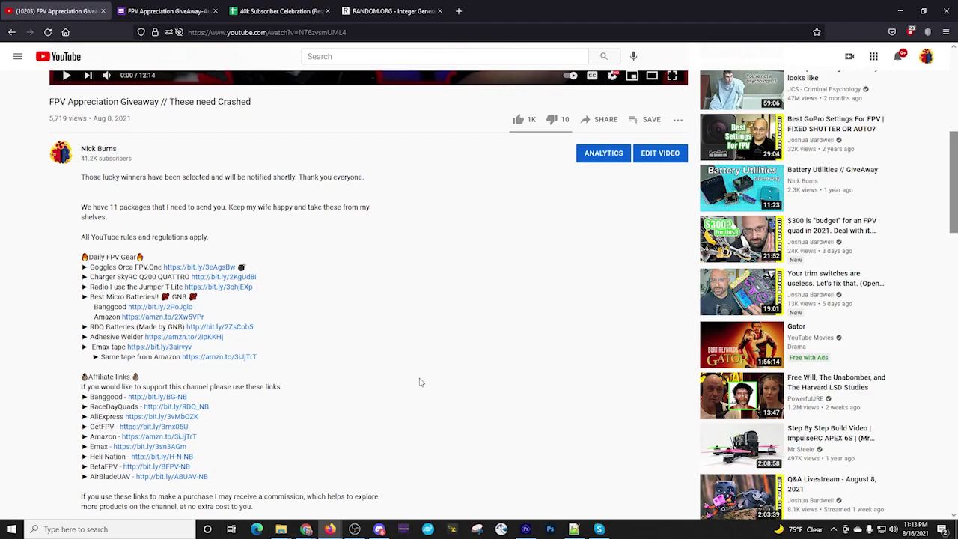
Review the giveaway video's description and top comment, highlighting the comment's closing words "Thanks for keeping us in the air !!"
scroll(420, 382, "down", 3)
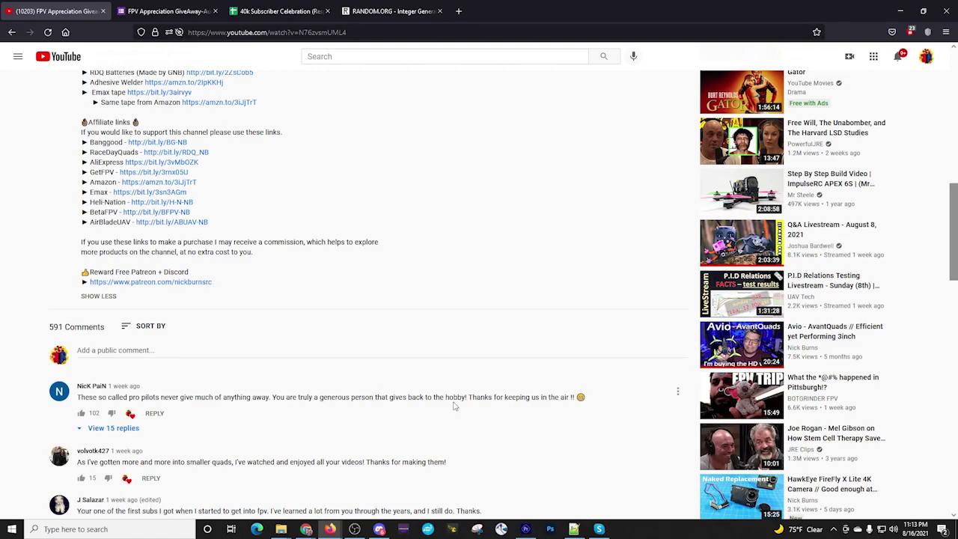
left_click_drag(468, 399, 576, 399)
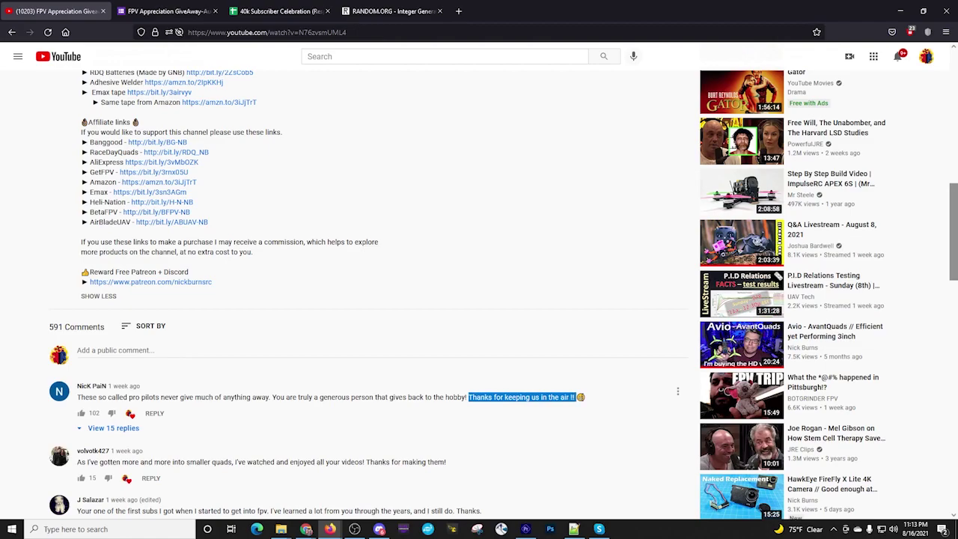
left_click(469, 401)
left_click_drag(467, 397, 515, 396)
left_click(535, 397)
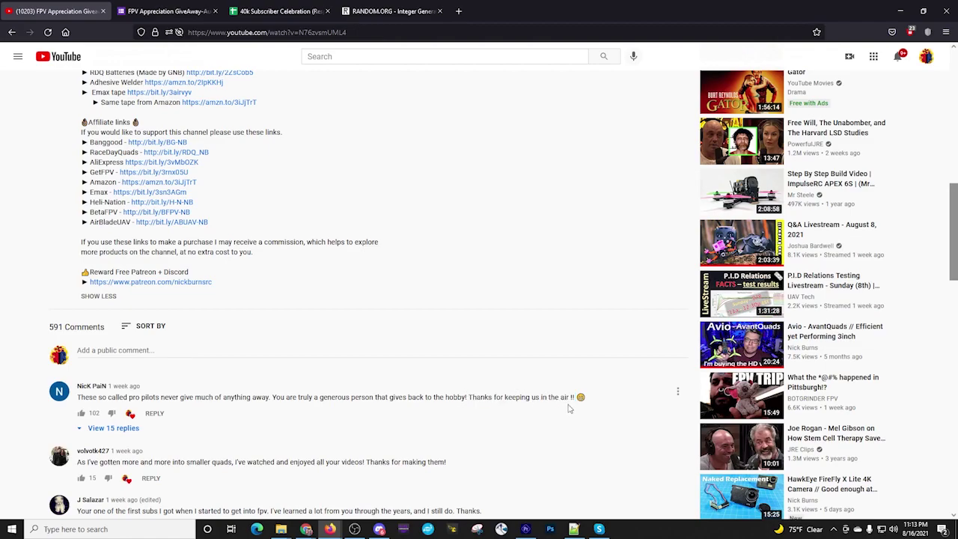
left_click_drag(573, 397, 469, 398)
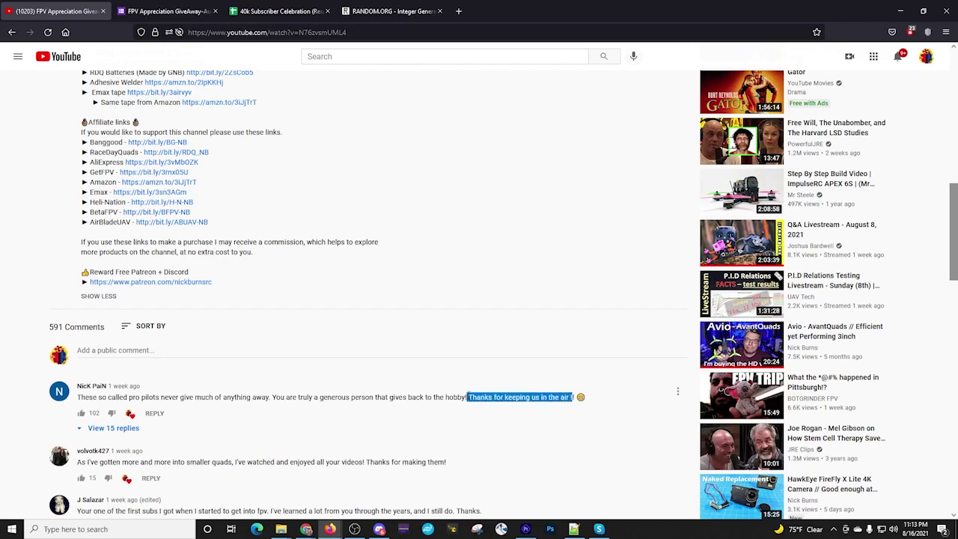
left_click(467, 397)
left_click_drag(385, 402, 587, 398)
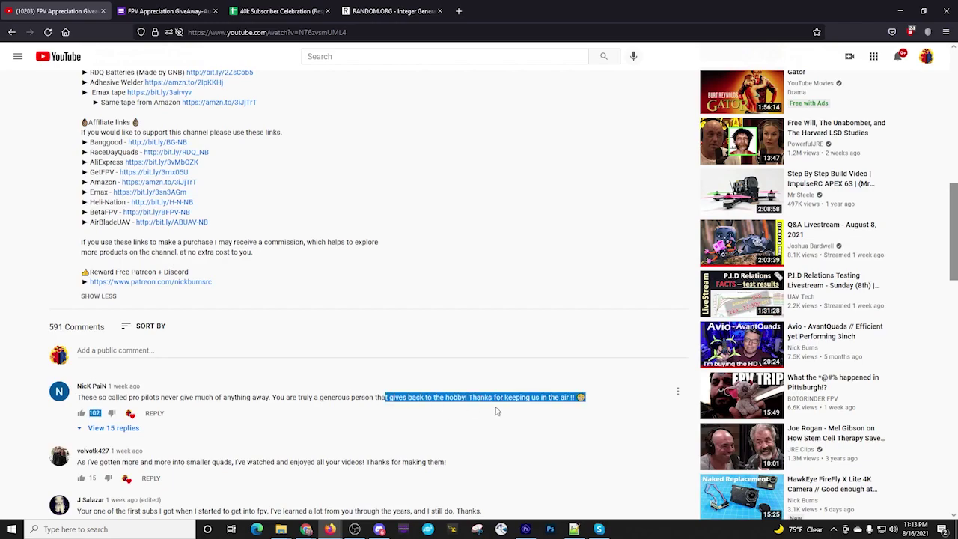
left_click(496, 407)
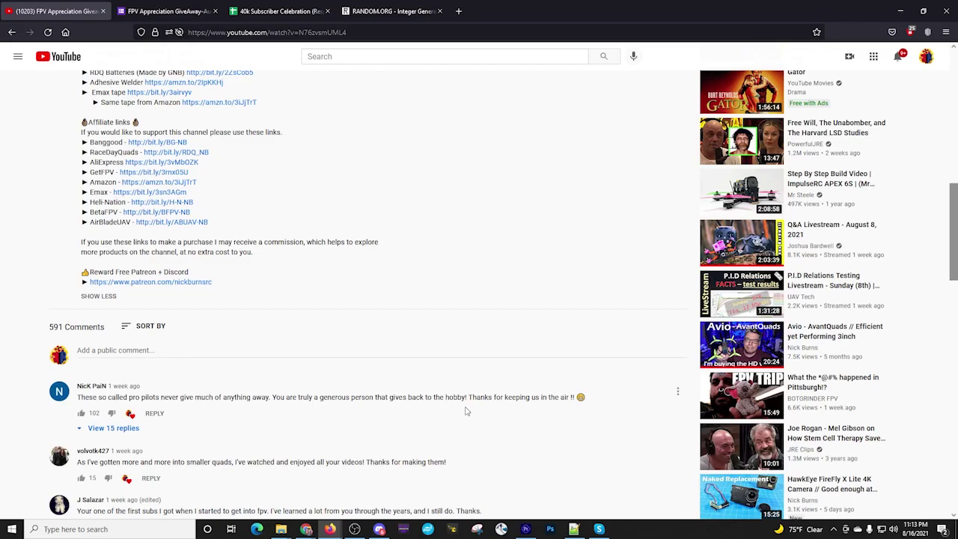
scroll(466, 411, "up", 10)
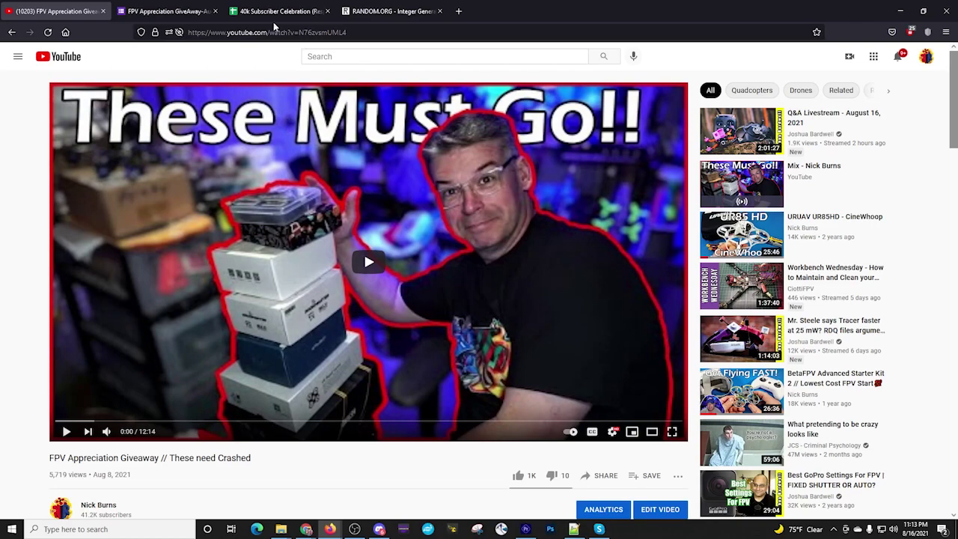
Check the giveaway form's response summary, and widen column E in the 40k Subscriber Celebration (Responses) spreadsheet
left_click(177, 13)
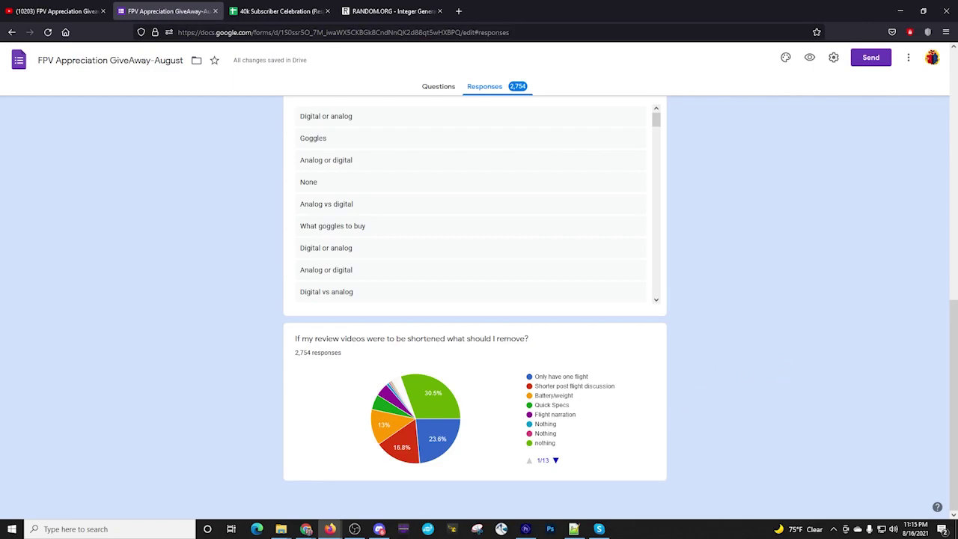
left_click(292, 11)
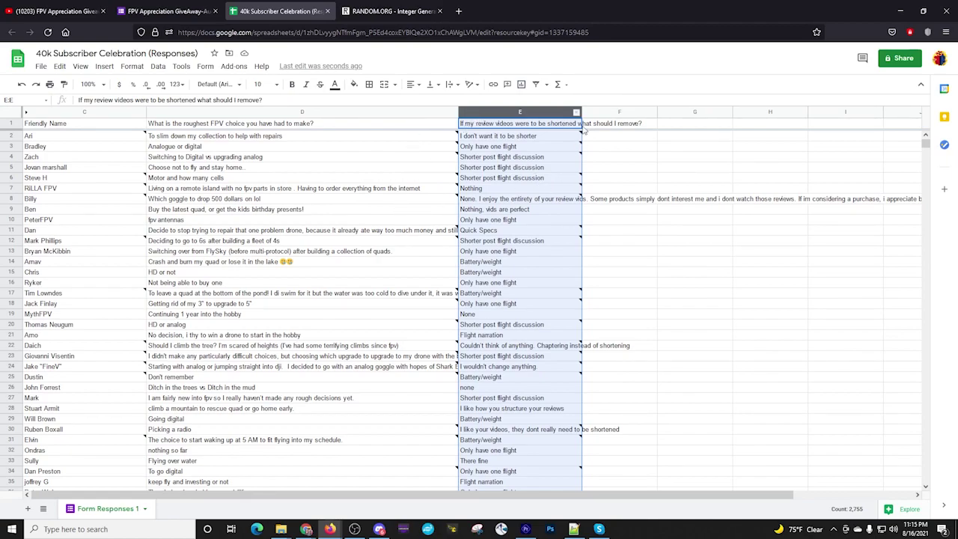
left_click_drag(583, 113, 676, 116)
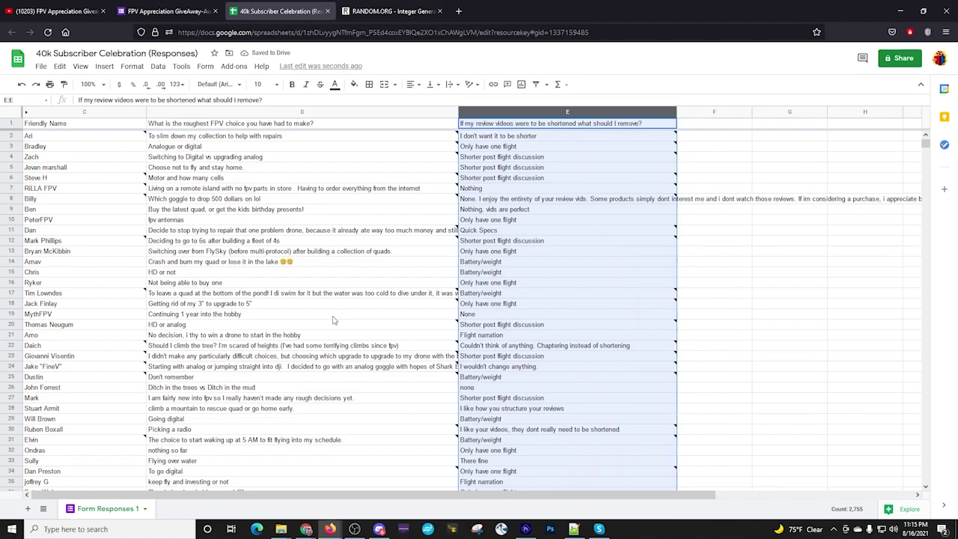
mouse_move(321, 303)
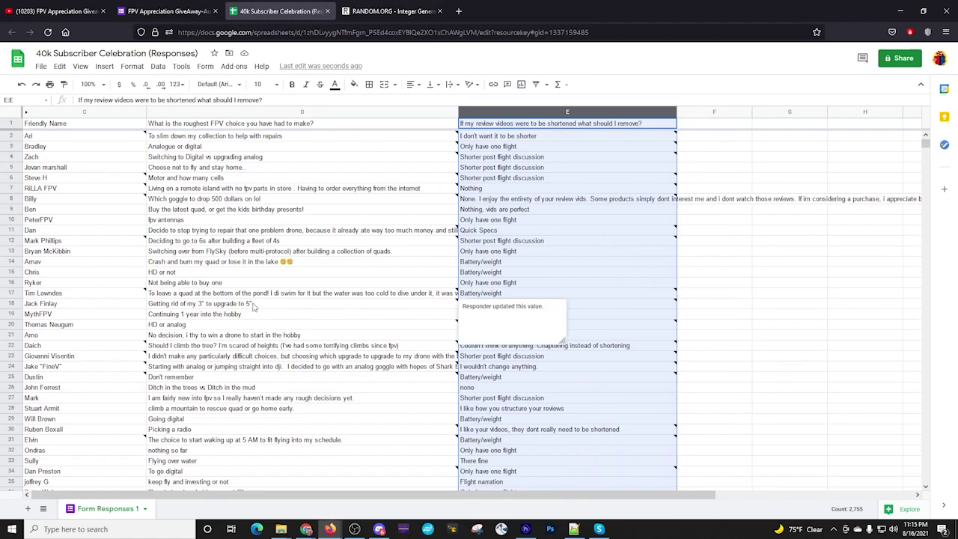
mouse_move(345, 365)
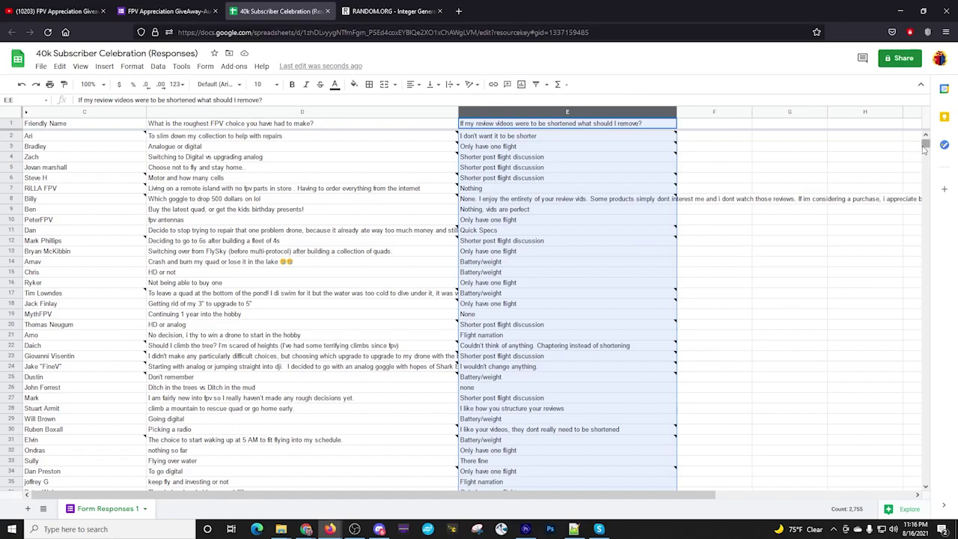
Compare the last filled row of the response sheet with the giveaway form's response total, and return to the first rows
left_click_drag(926, 146, 926, 389)
left_click_drag(917, 434, 918, 485)
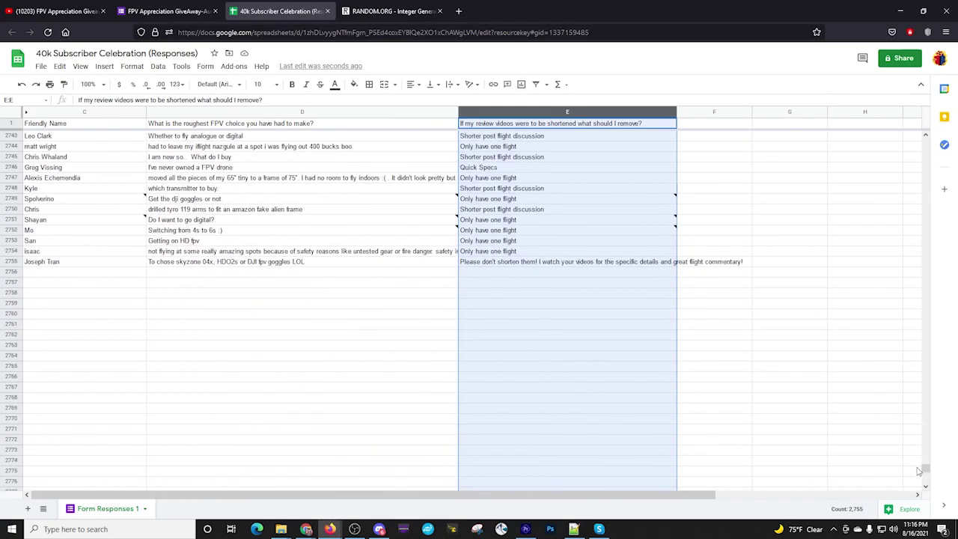
left_click(11, 261)
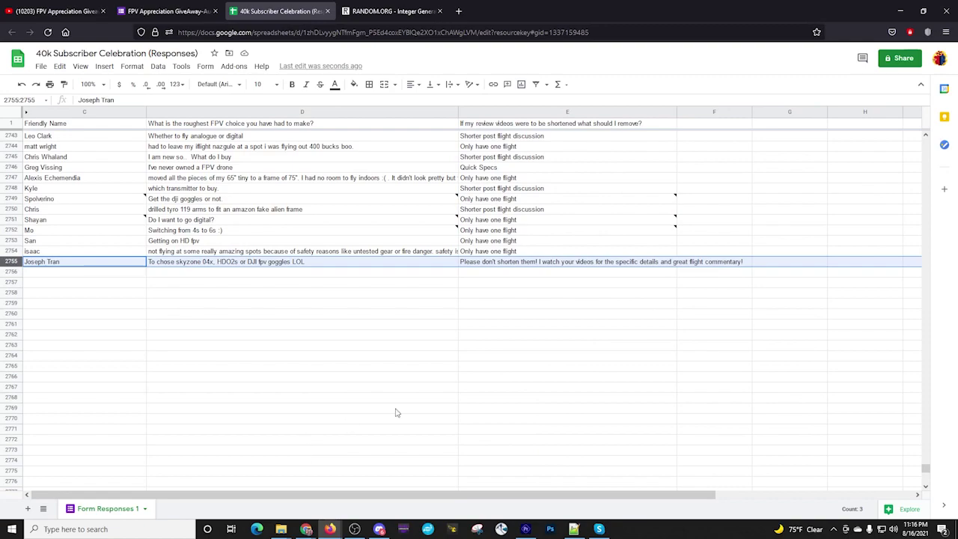
left_click(159, 12)
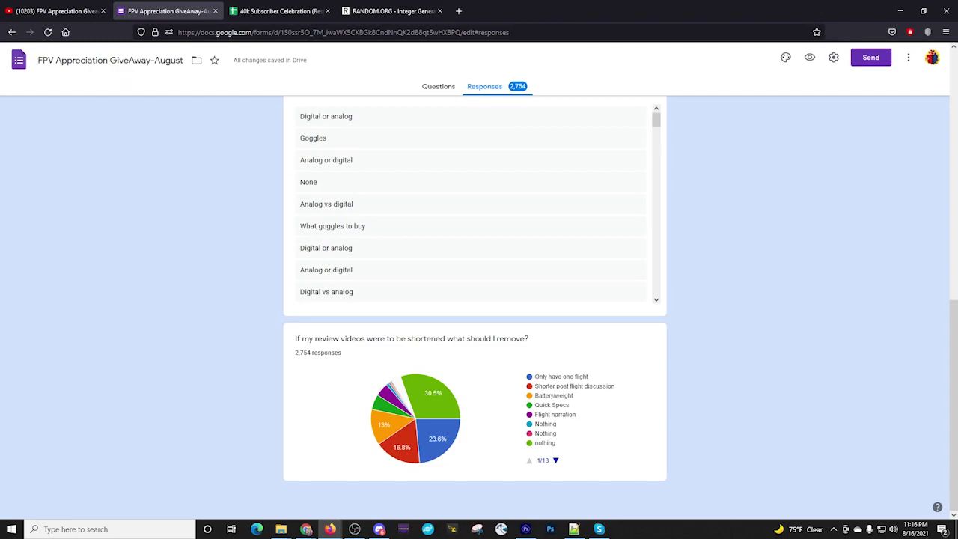
left_click(274, 16)
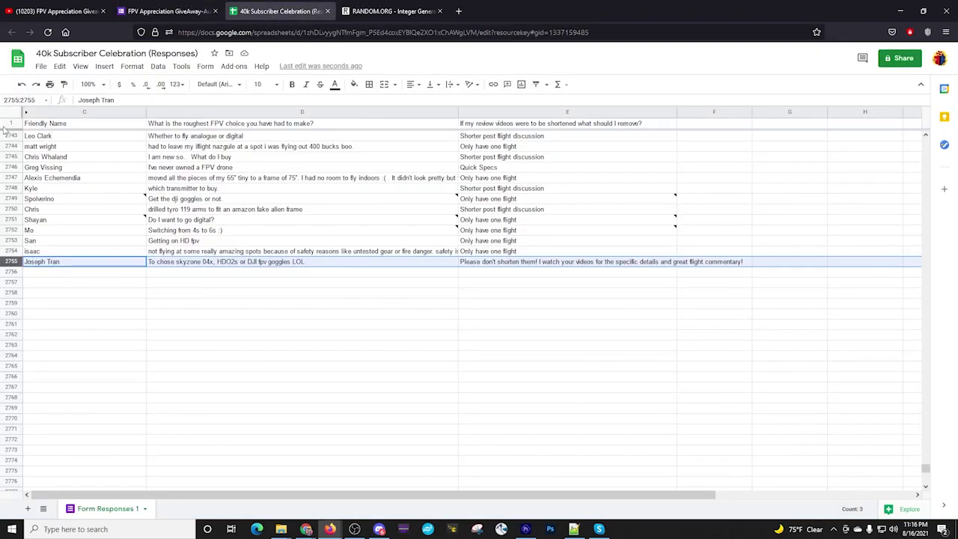
left_click(928, 469)
left_click_drag(925, 469, 925, 141)
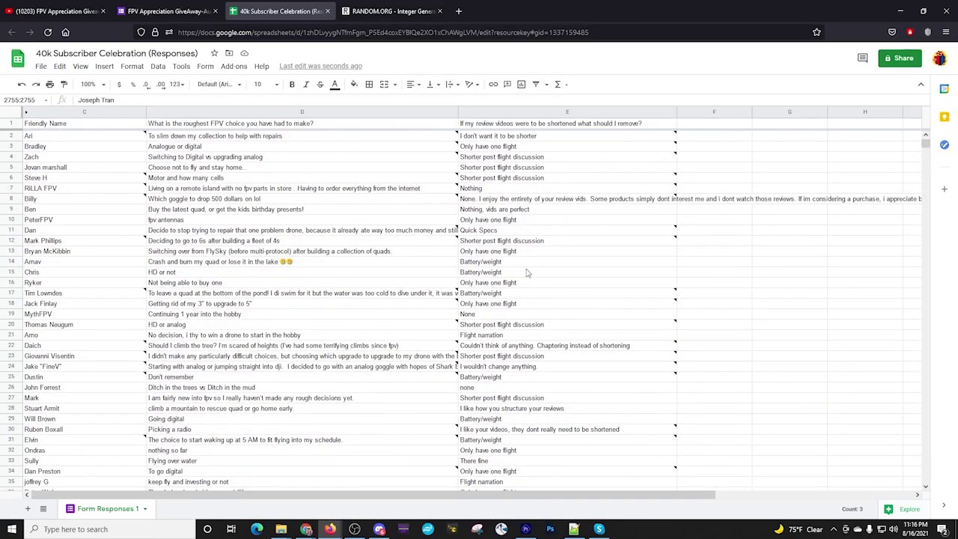
mouse_move(273, 243)
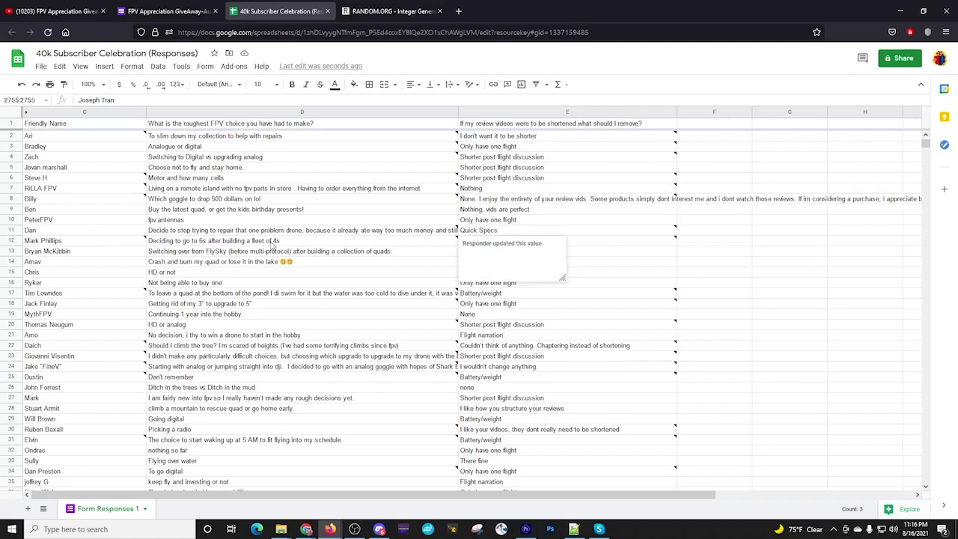
In RANDOM.ORG's Random Integer Generator, set the upper limit to 2754 and generate one integer starting from 2
left_click(394, 13)
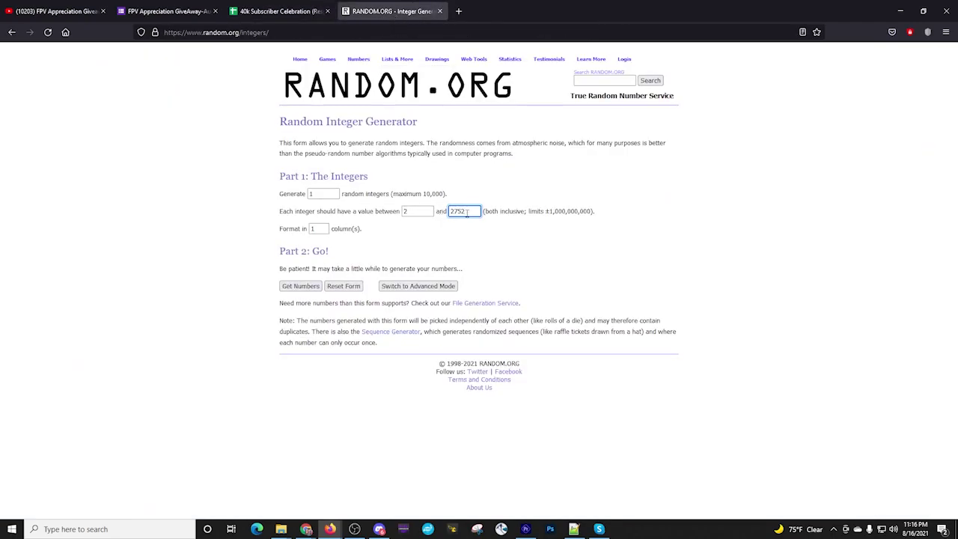
type("4")
double_click(312, 229)
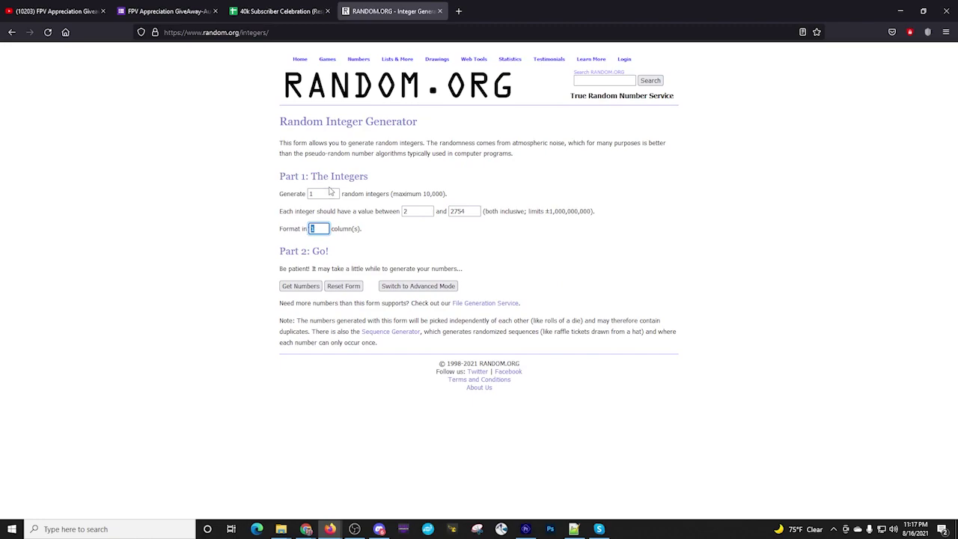
double_click(330, 193)
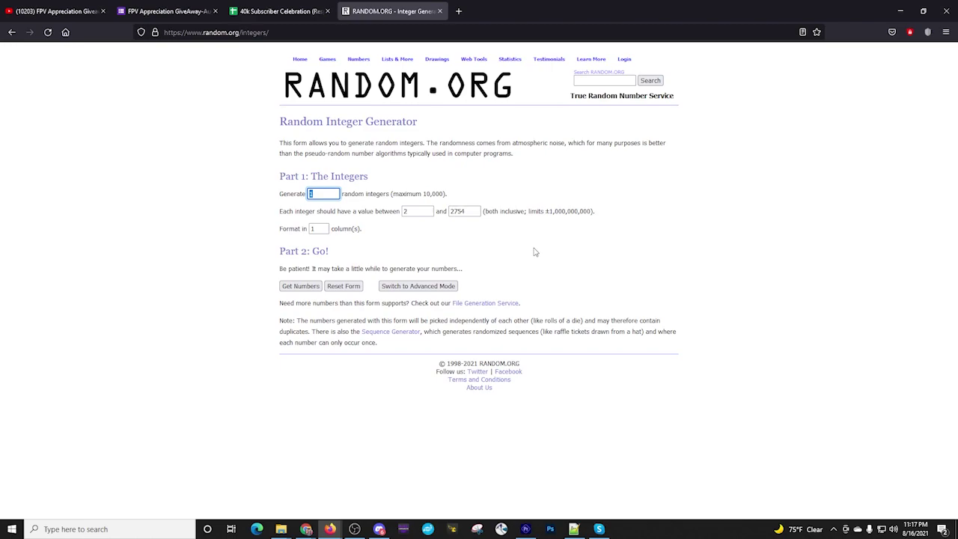
left_click(300, 287)
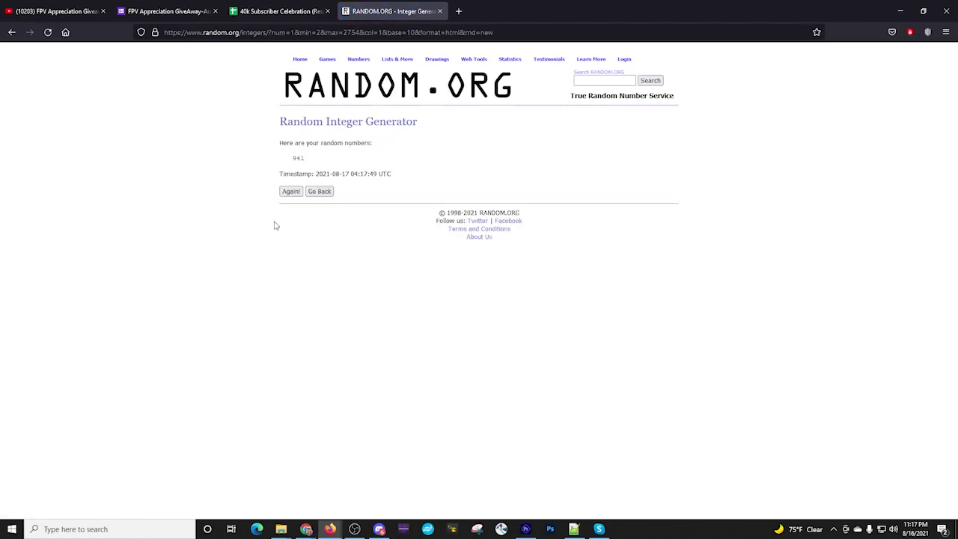
Locate row 941 in the response spreadsheet and examine its friendly name and its answer about shortening review videos
left_click(262, 10)
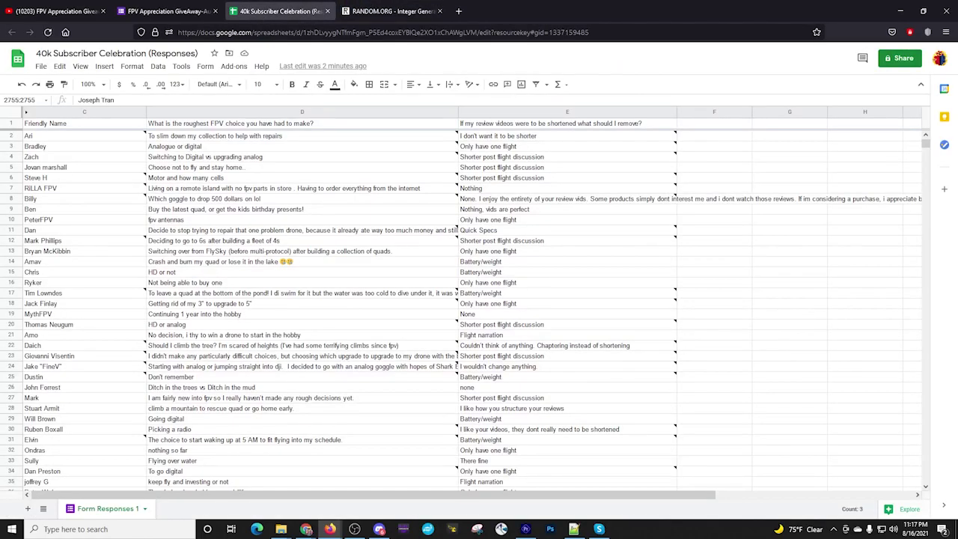
left_click_drag(926, 143, 926, 258)
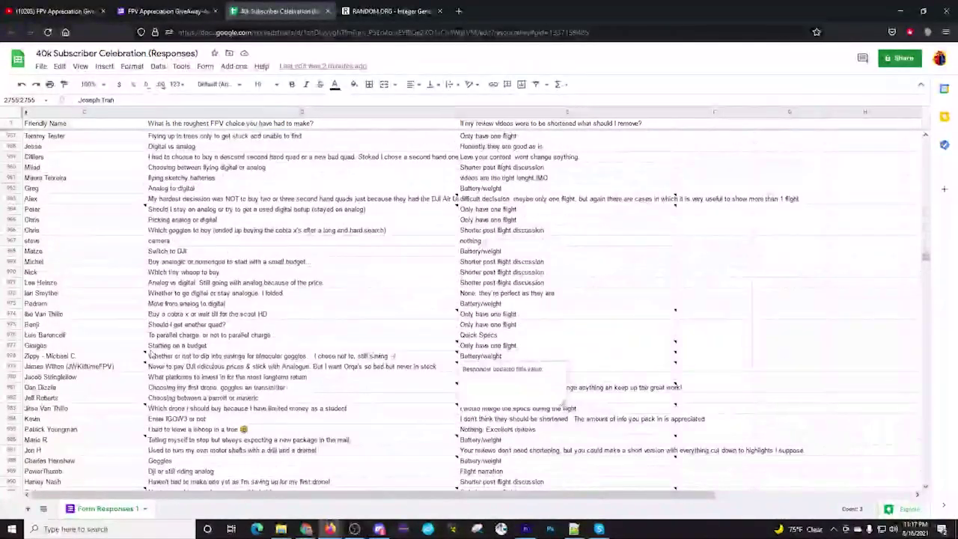
scroll(152, 352, "up", 10)
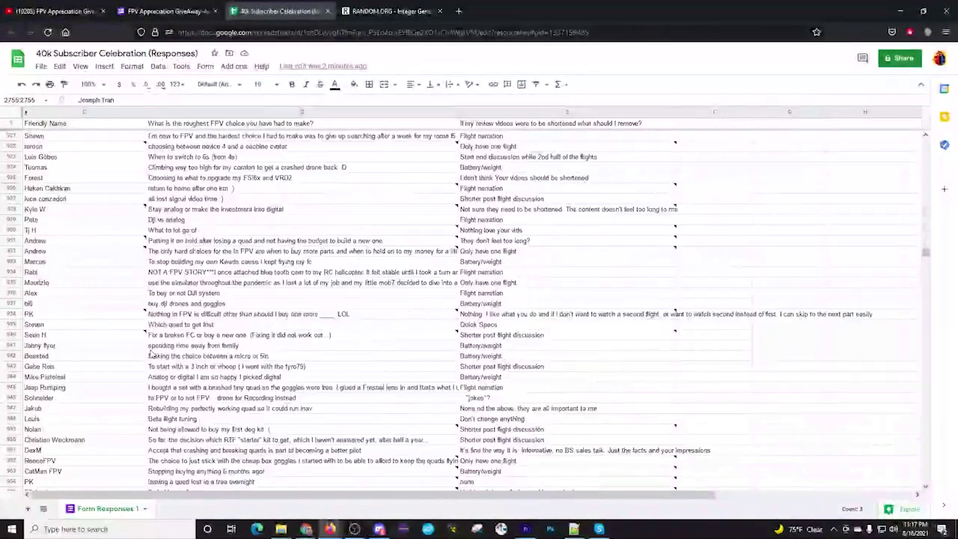
left_click(35, 346)
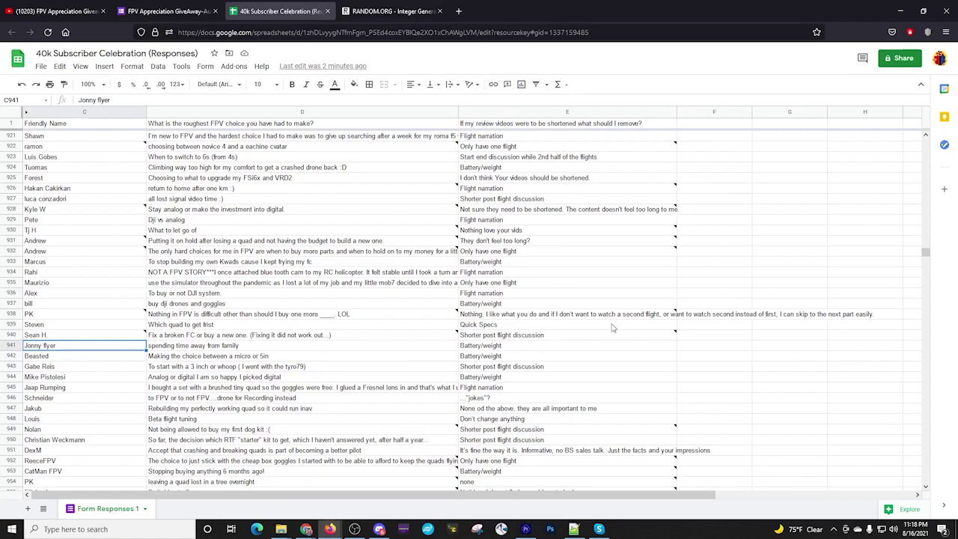
left_click(497, 345)
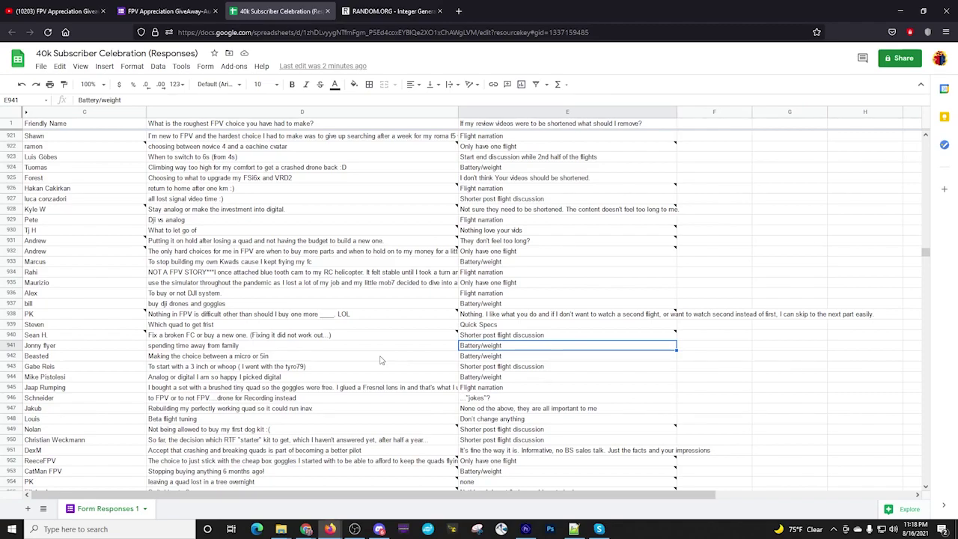
left_click(49, 350)
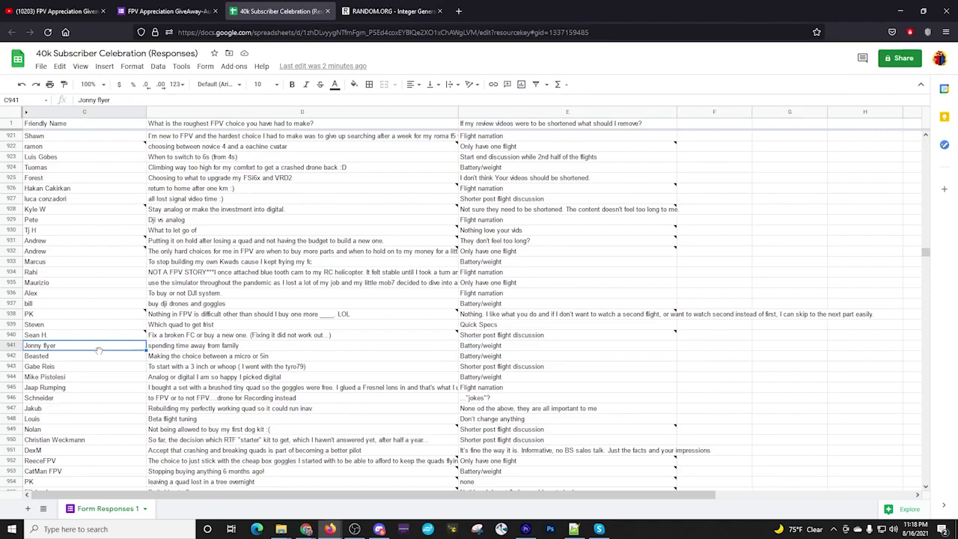
mouse_move(289, 318)
Draw another random integer with the same range and select the friendly name in the matching row of the response spreadsheet
left_click(395, 16)
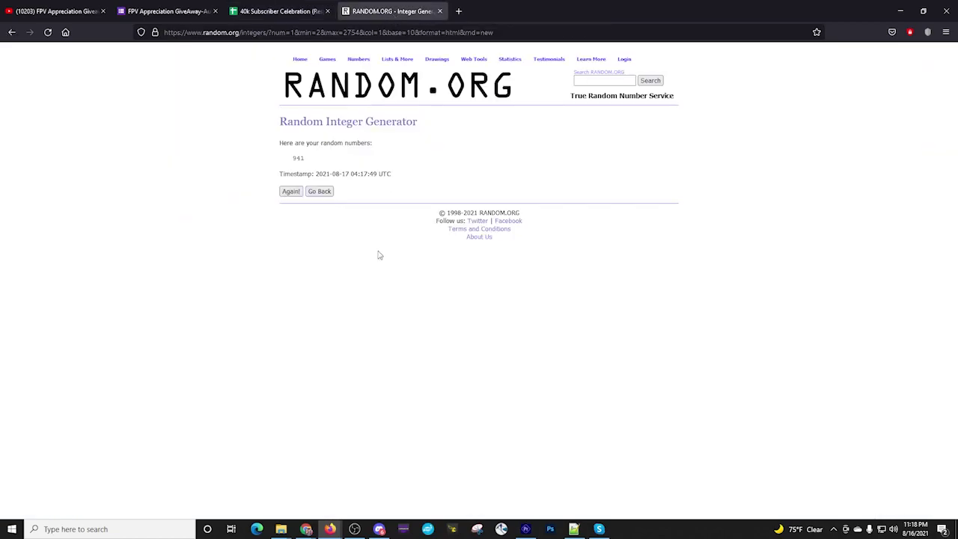
left_click(291, 191)
left_click(276, 11)
scroll(243, 272, "up", 15)
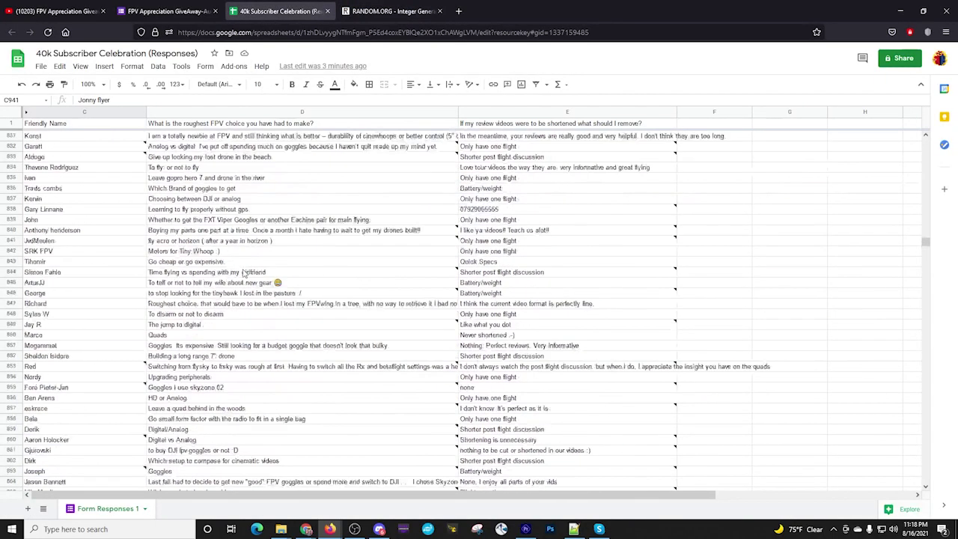
scroll(243, 272, "up", 15)
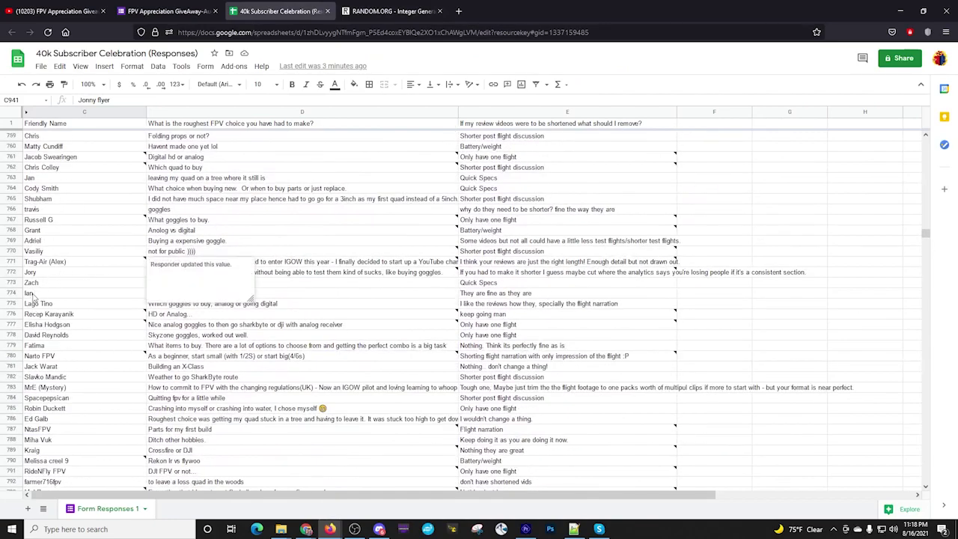
left_click(34, 295)
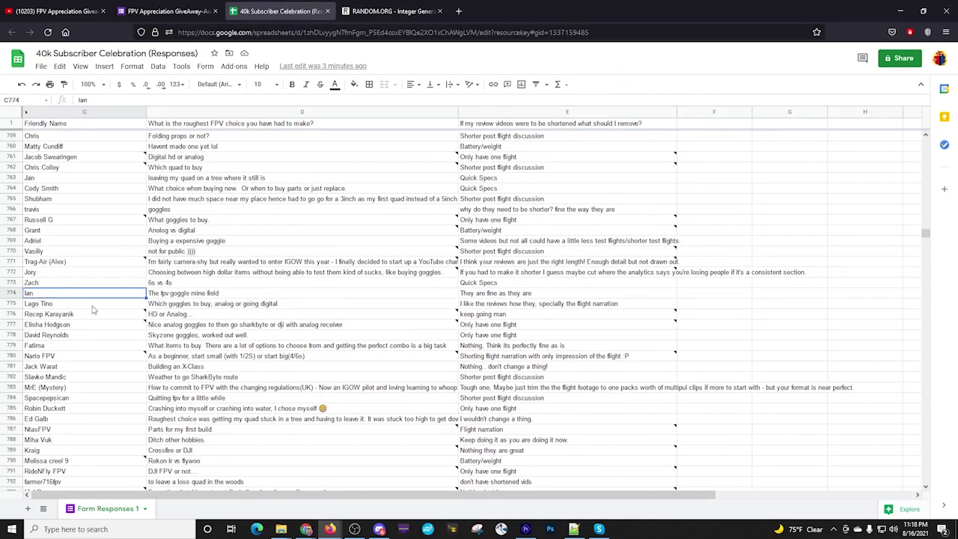
left_click(264, 296)
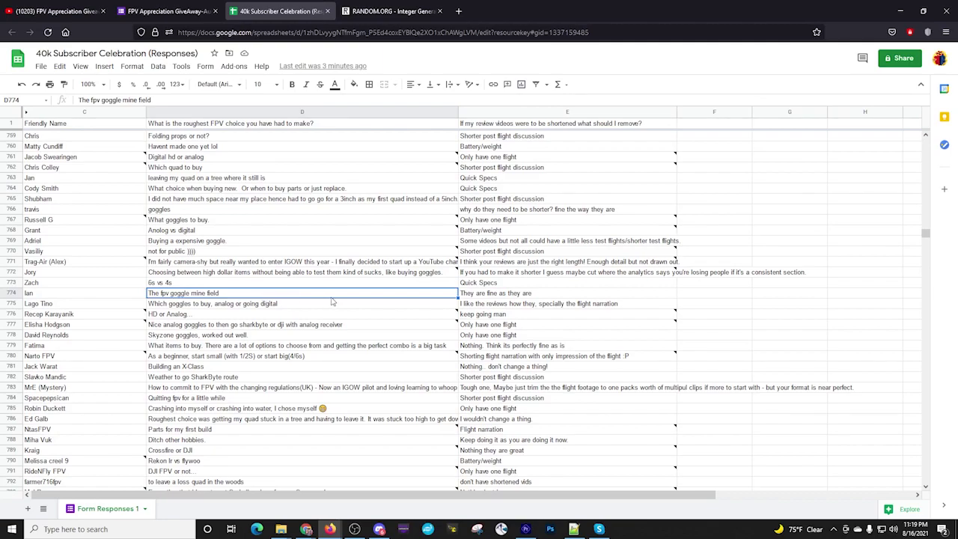
left_click(65, 297)
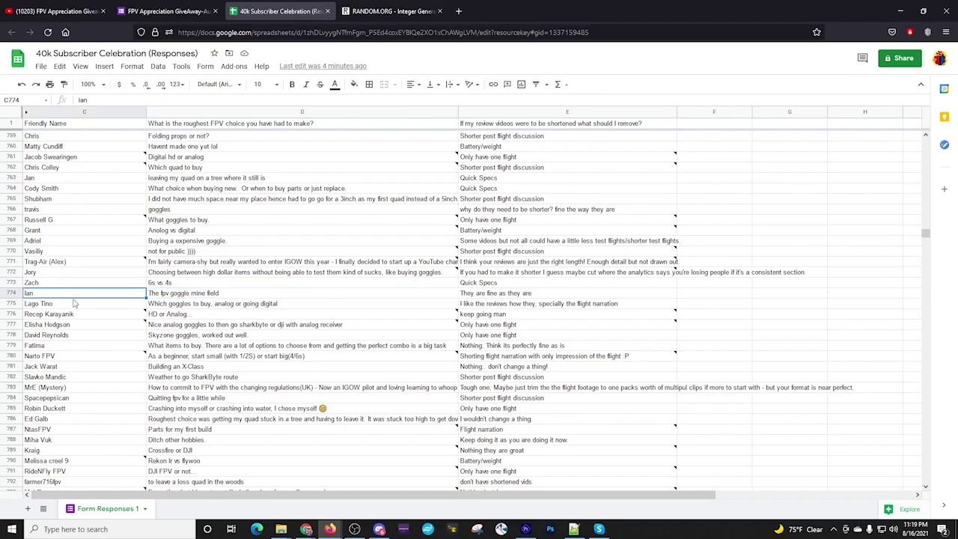
Generate a new random integer from 2 to 2754 on RANDOM.ORG and select the friendly name in the response sheet's matching row
left_click(385, 12)
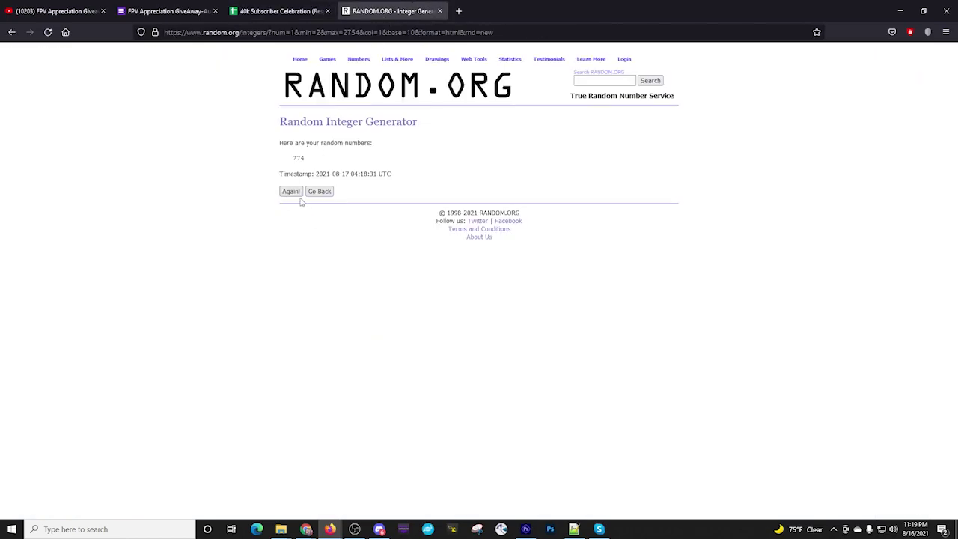
left_click(296, 194)
left_click(282, 21)
scroll(929, 472, "down", 1)
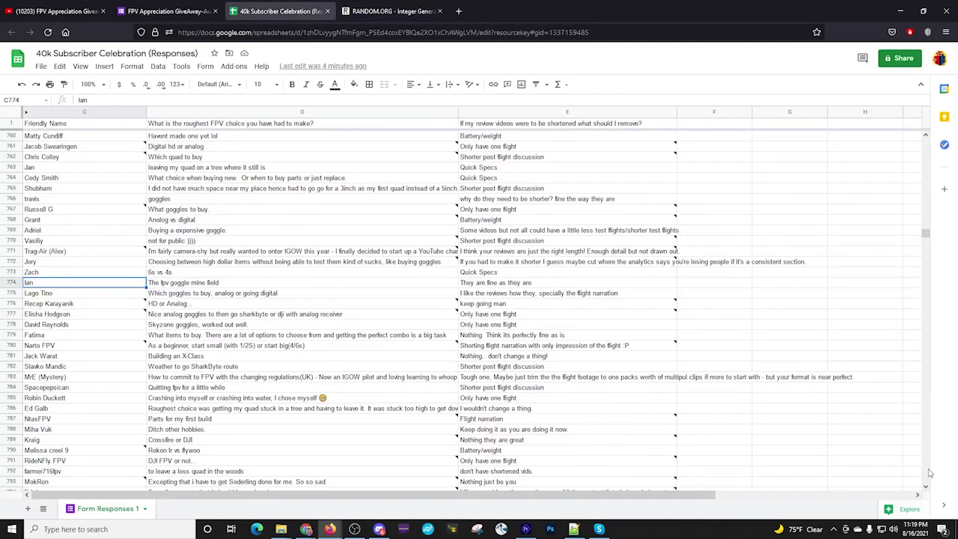
scroll(928, 473, "down", 20)
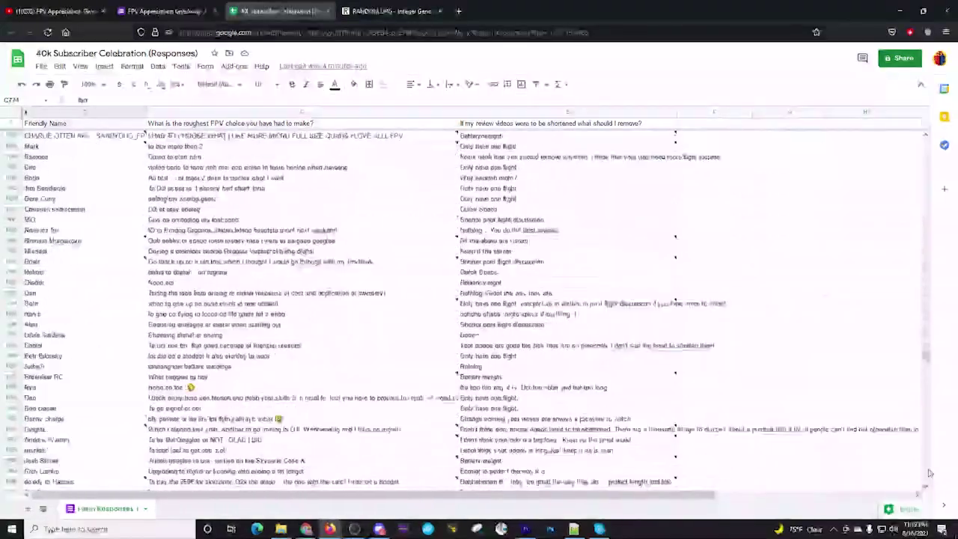
scroll(929, 472, "down", 20)
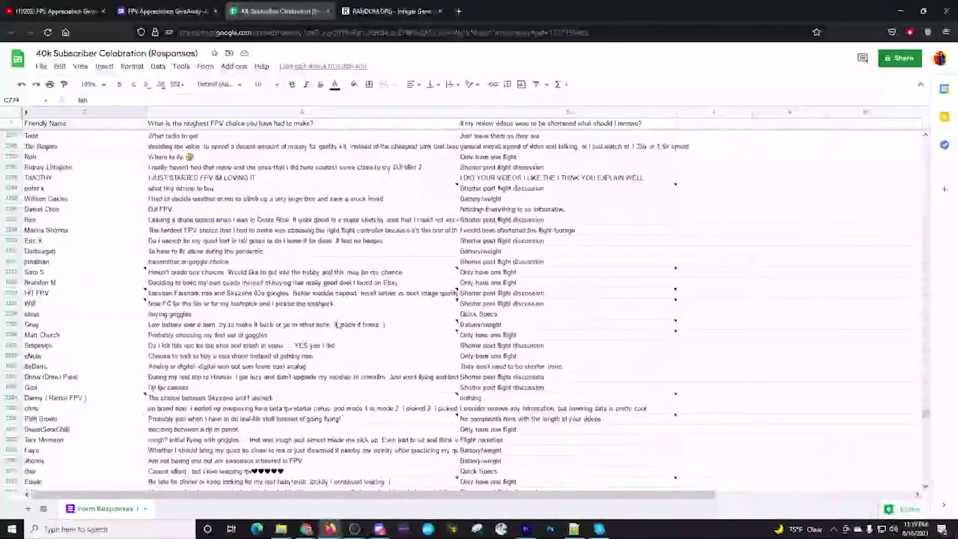
scroll(337, 324, "down", 20)
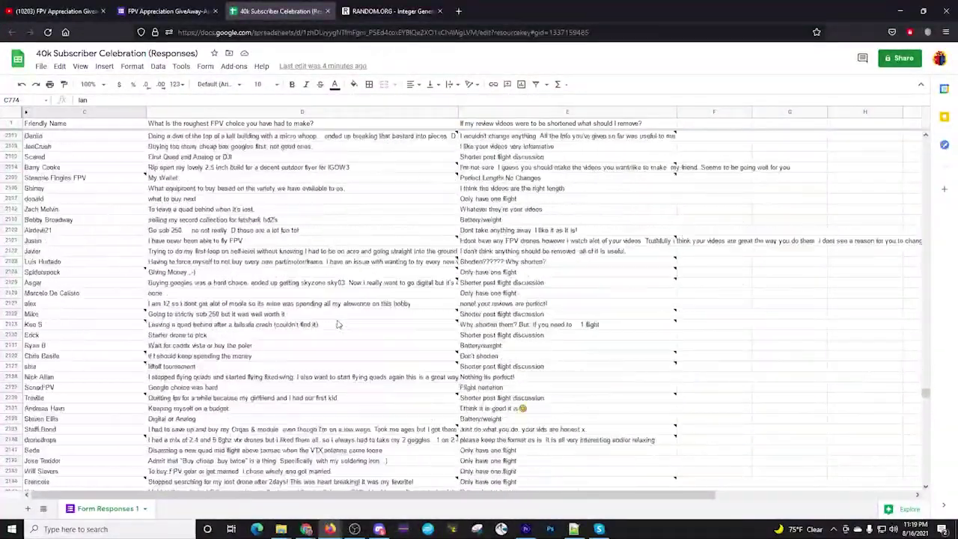
scroll(336, 324, "down", 15)
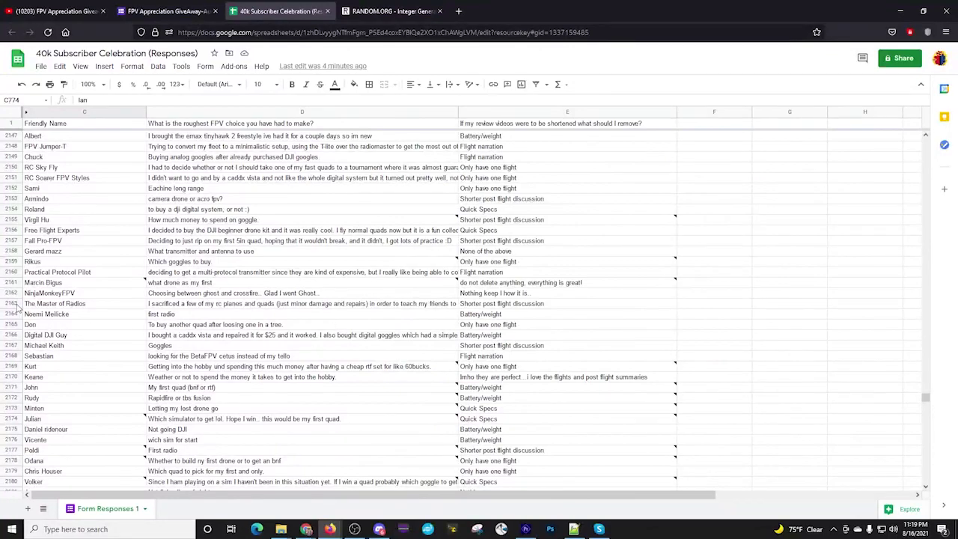
left_click(51, 305)
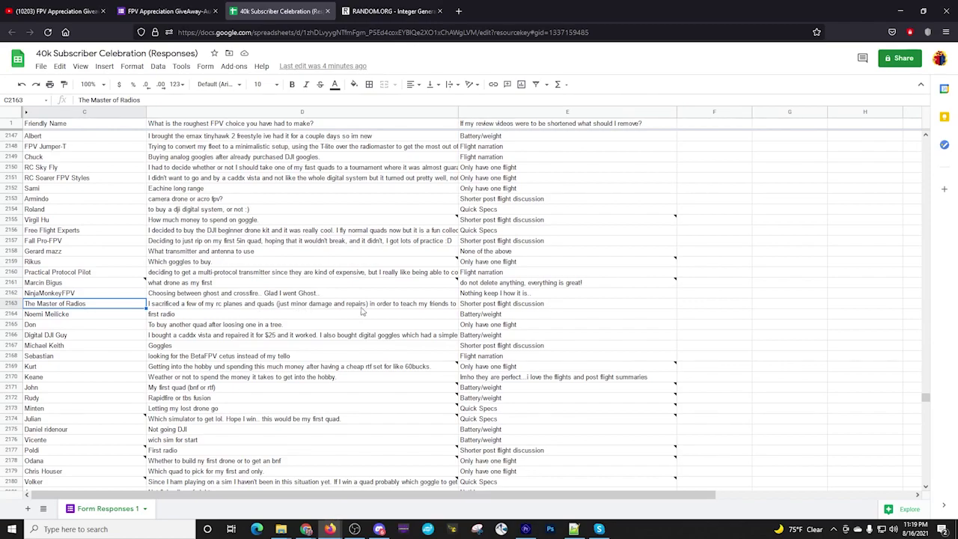
Widen the column of roughest FPV choice answers so the long answers fit, and select the whole of row 2163
left_click(464, 112)
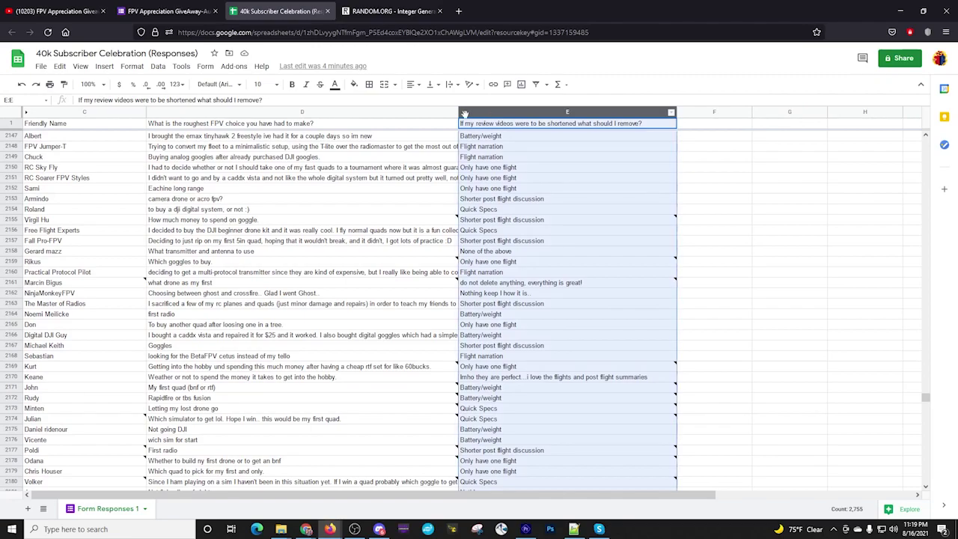
left_click_drag(457, 113, 716, 114)
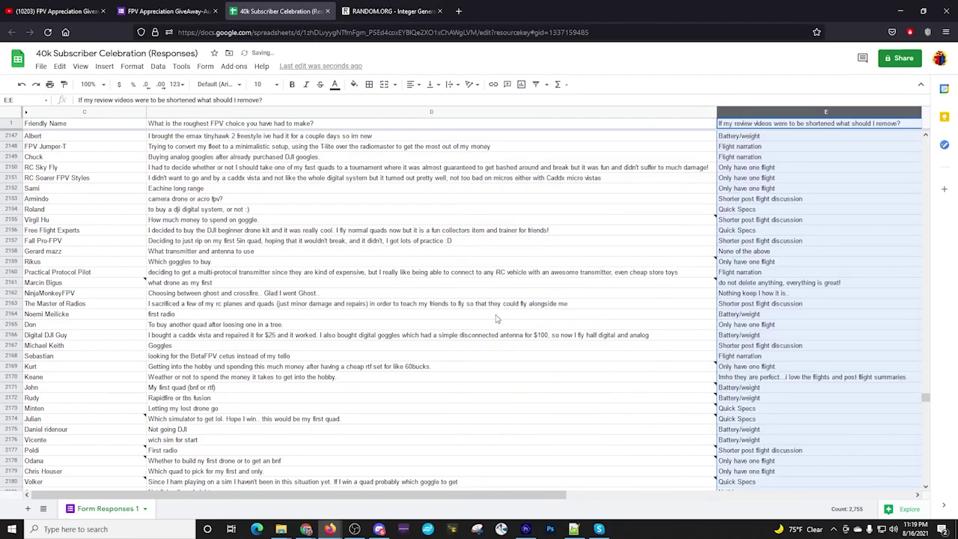
left_click(10, 303)
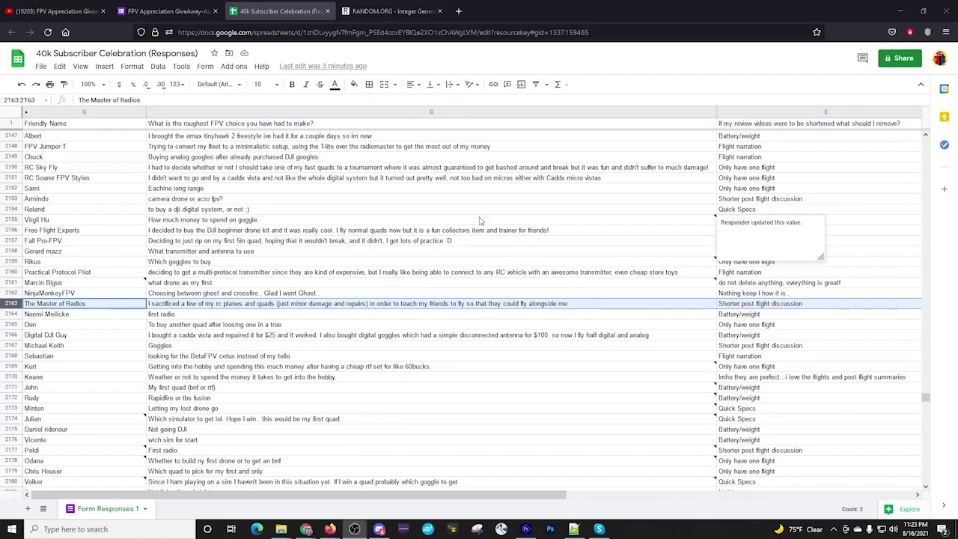
Draw another random integer with the same range and check the matching row's friendly name and its answer about shortening review videos
left_click(391, 13)
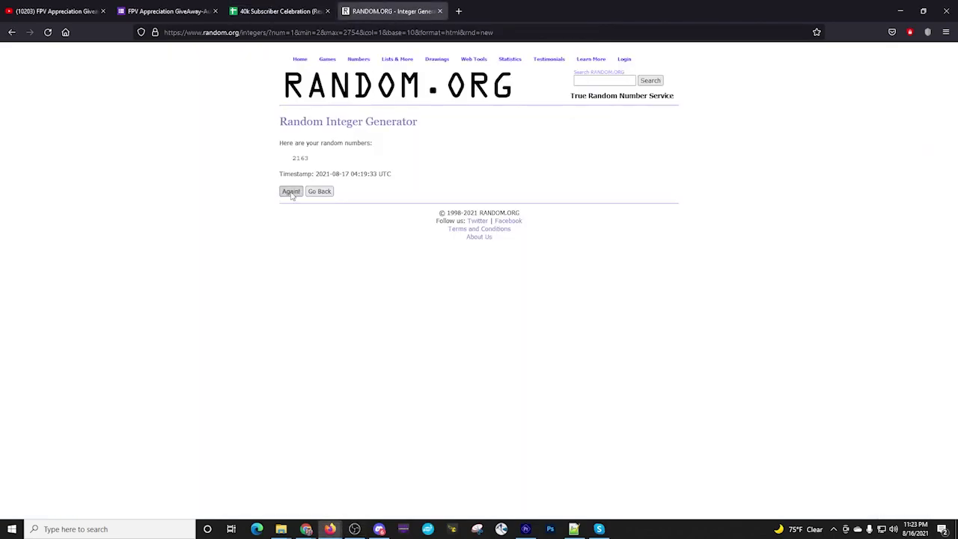
left_click(291, 193)
left_click(281, 12)
scroll(926, 151, "up", 5)
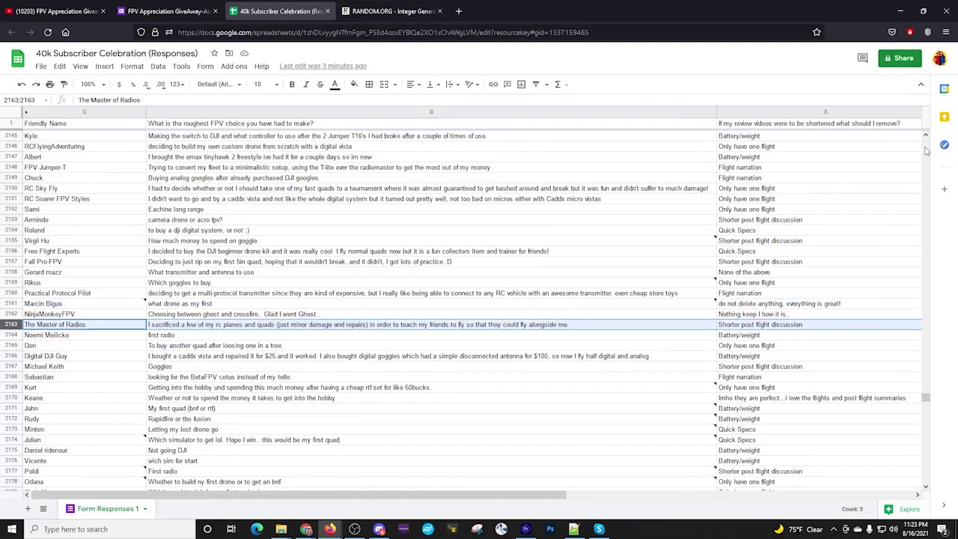
scroll(926, 151, "up", 15)
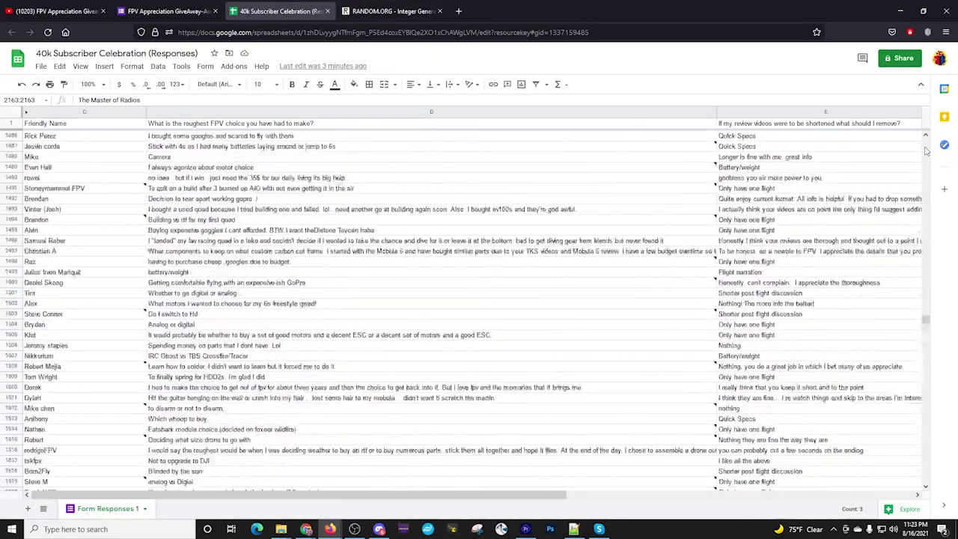
scroll(926, 151, "up", 20)
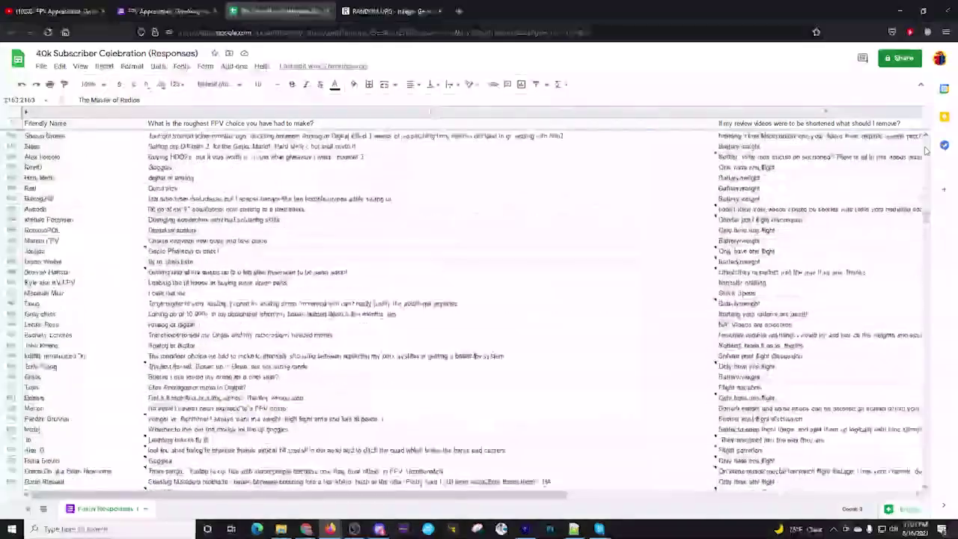
scroll(925, 151, "up", 15)
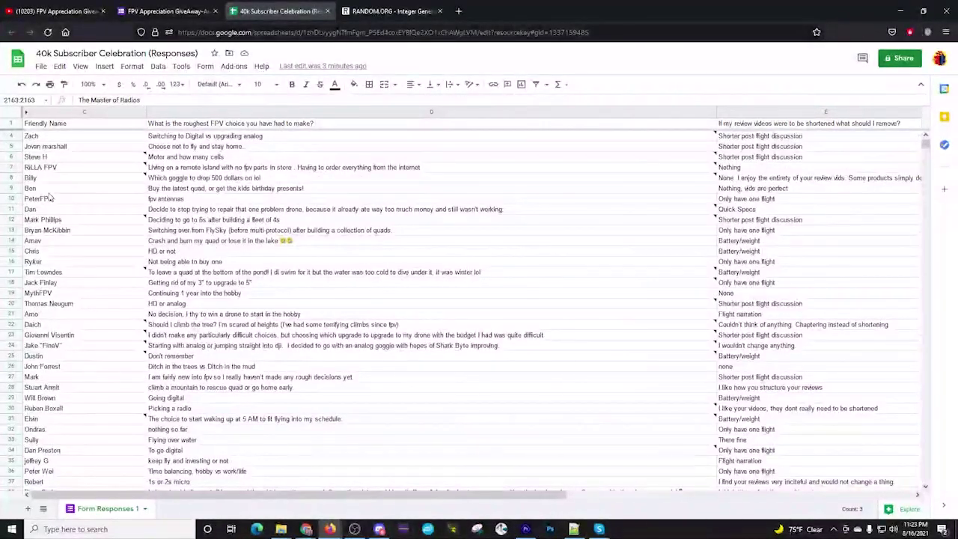
left_click(43, 191)
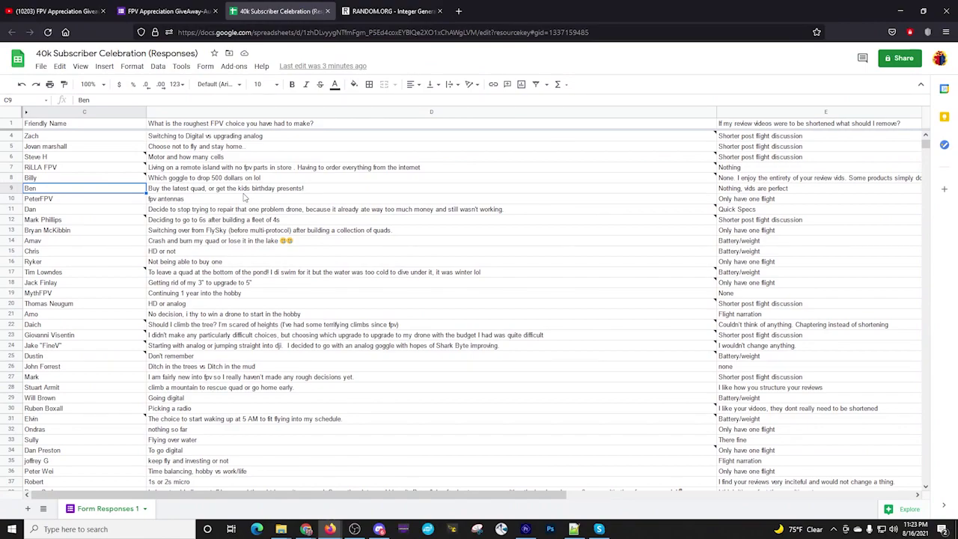
left_click(728, 191)
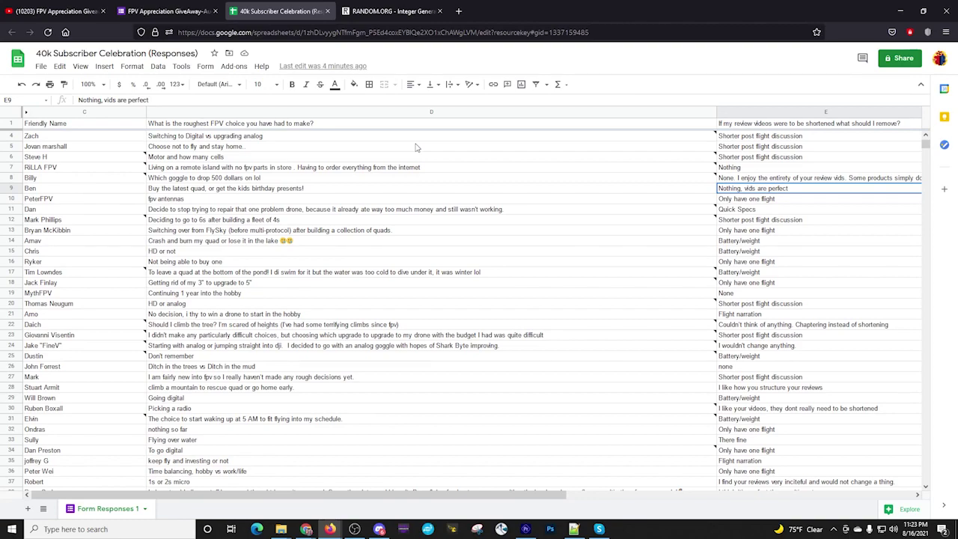
Draw one more random integer on RANDOM.ORG and check the matching response row's friendly name and its roughest FPV choice answer
left_click(373, 13)
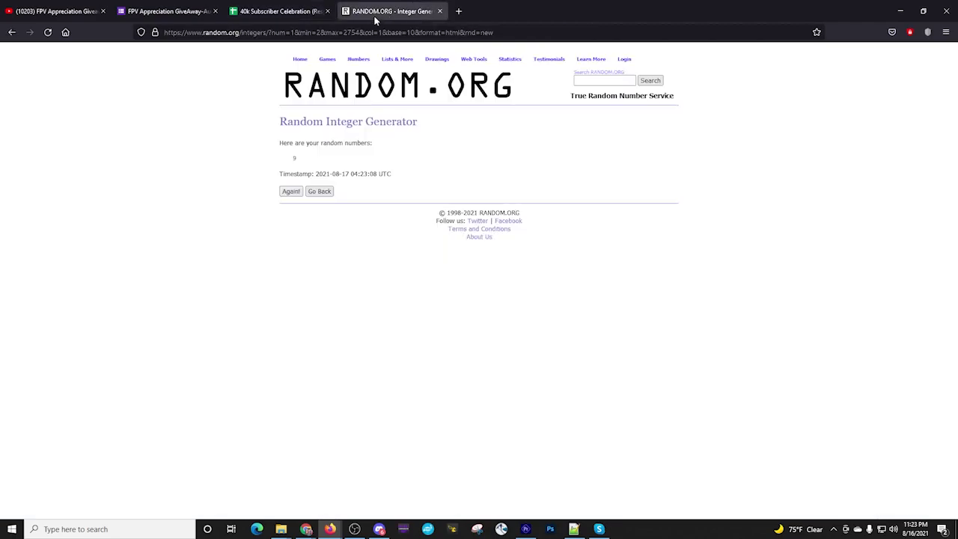
left_click(291, 192)
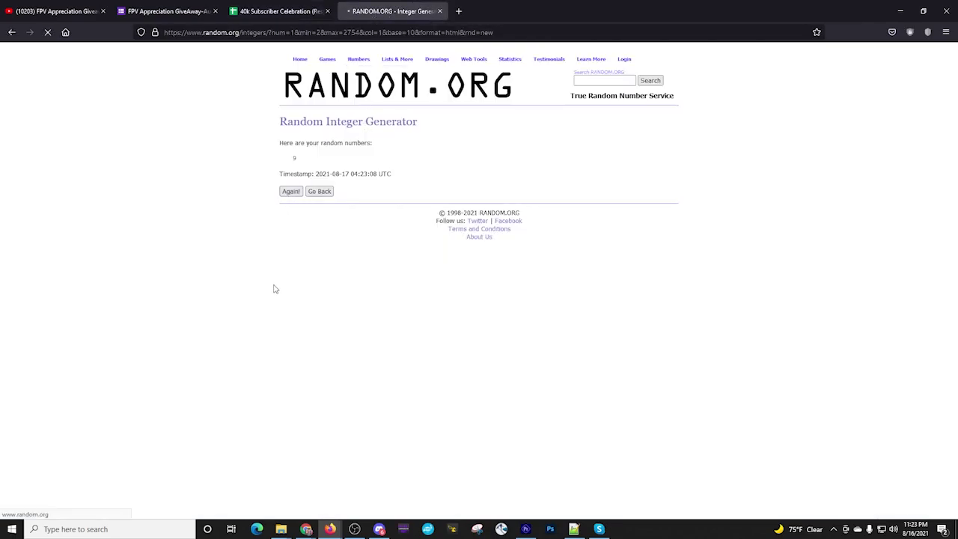
left_click(270, 12)
left_click_drag(926, 145, 926, 444)
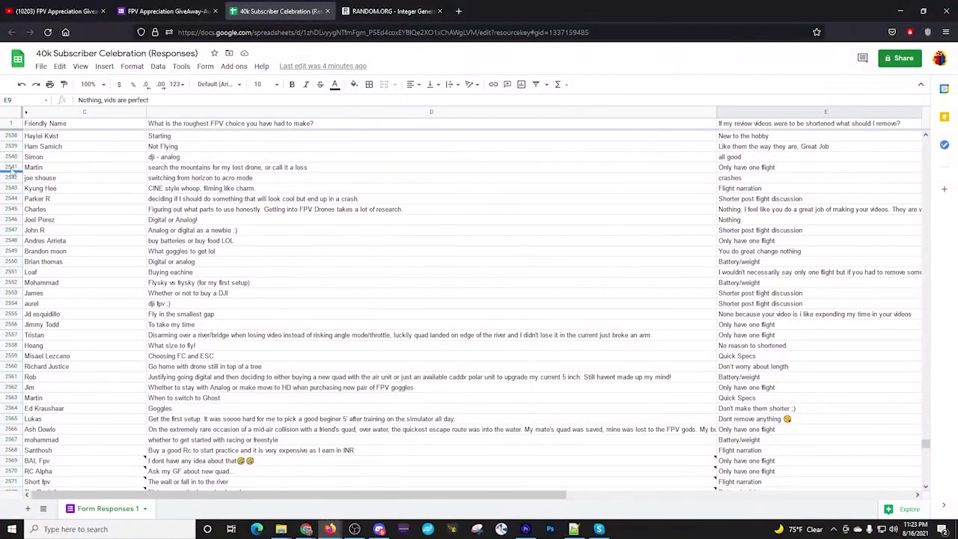
scroll(23, 155, "up", 2)
left_click(36, 202)
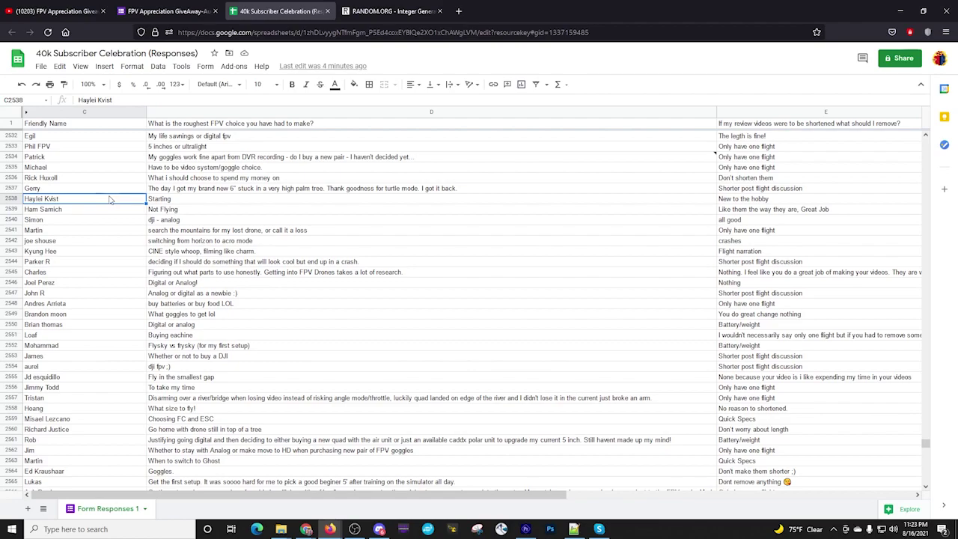
left_click(179, 203)
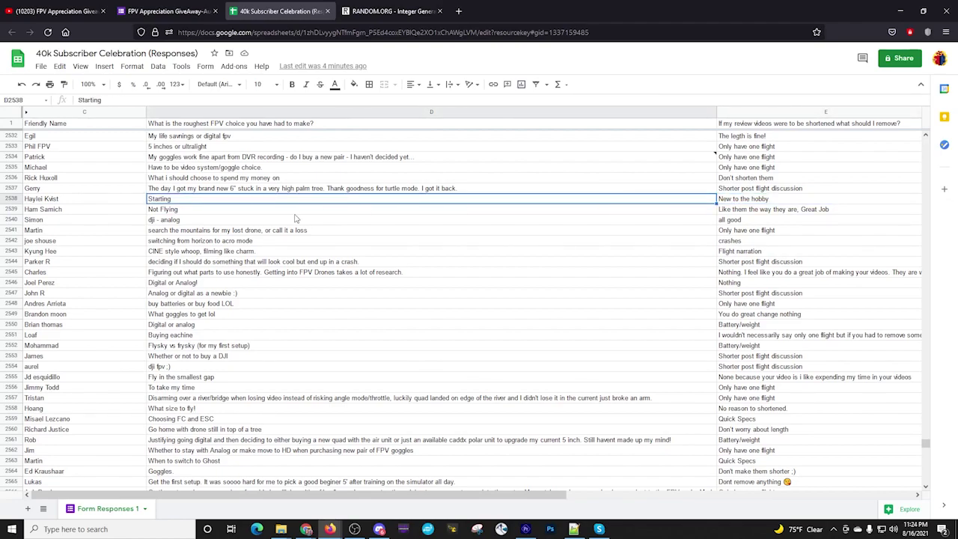
left_click(84, 200)
left_click(241, 200)
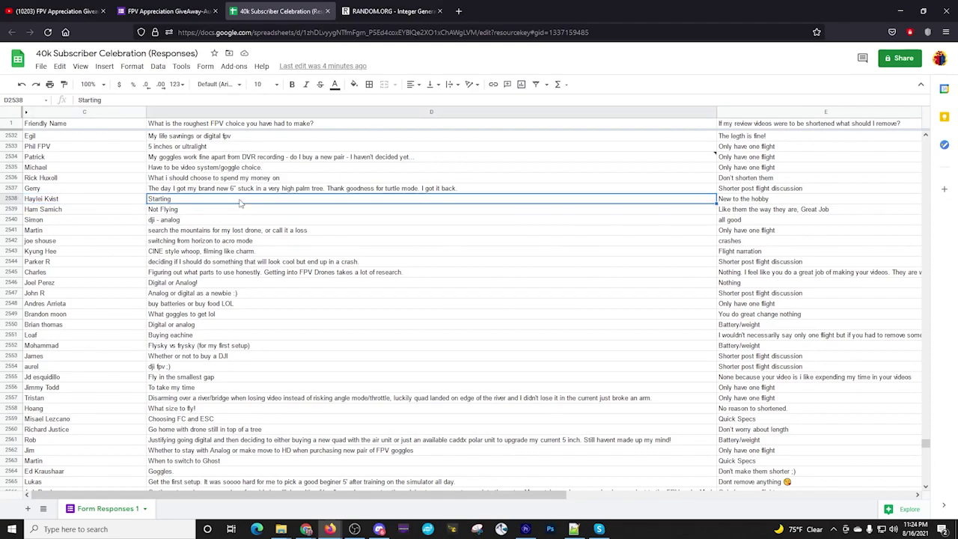